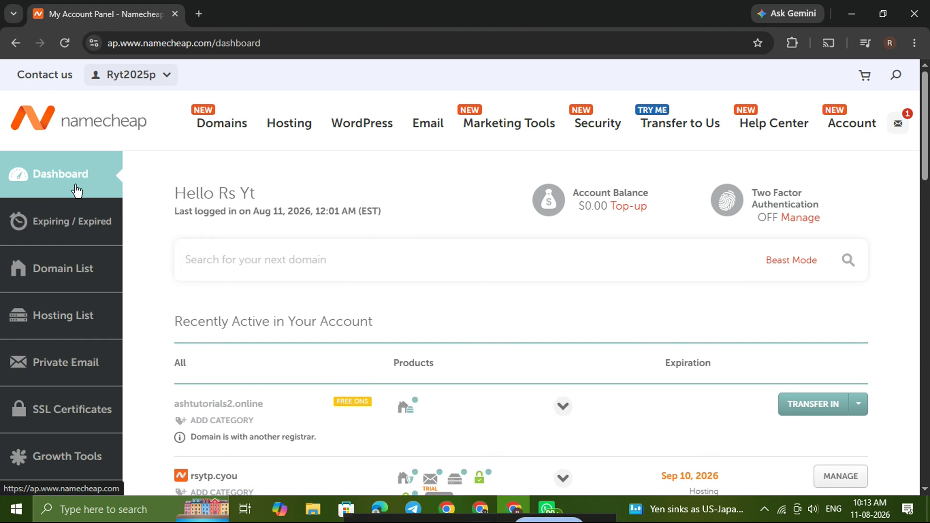
Open the management page of the rsytp.cyou domain and choose Namecheap BasicDNS for its nameservers
{"action": "scroll", "coordinate": [581, 333], "scroll_direction": "down", "scroll_amount": 3}
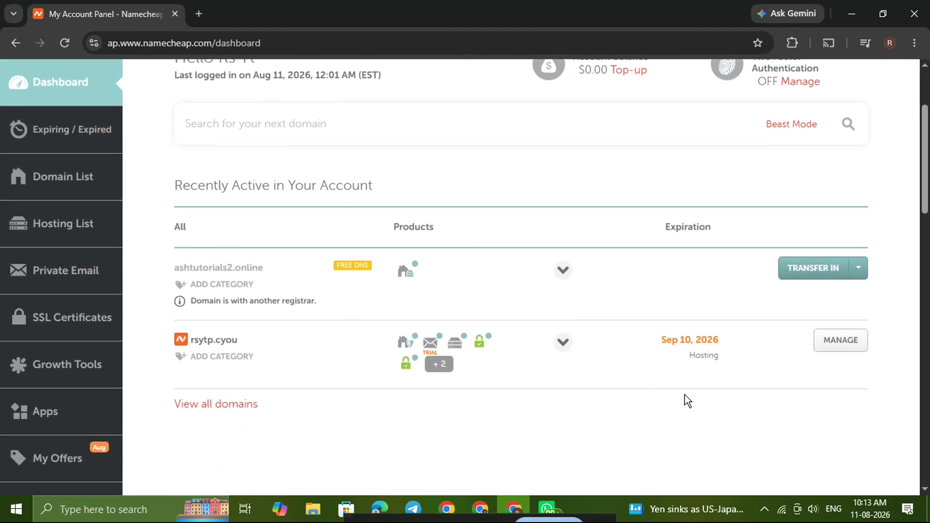
{"action": "left_click", "coordinate": [852, 350]}
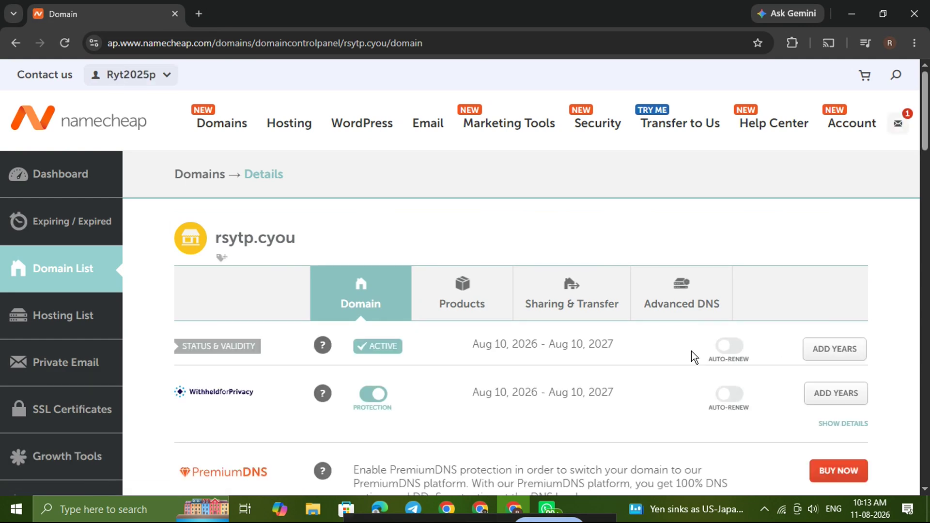
{"action": "scroll", "coordinate": [692, 352], "scroll_direction": "down", "scroll_amount": 2}
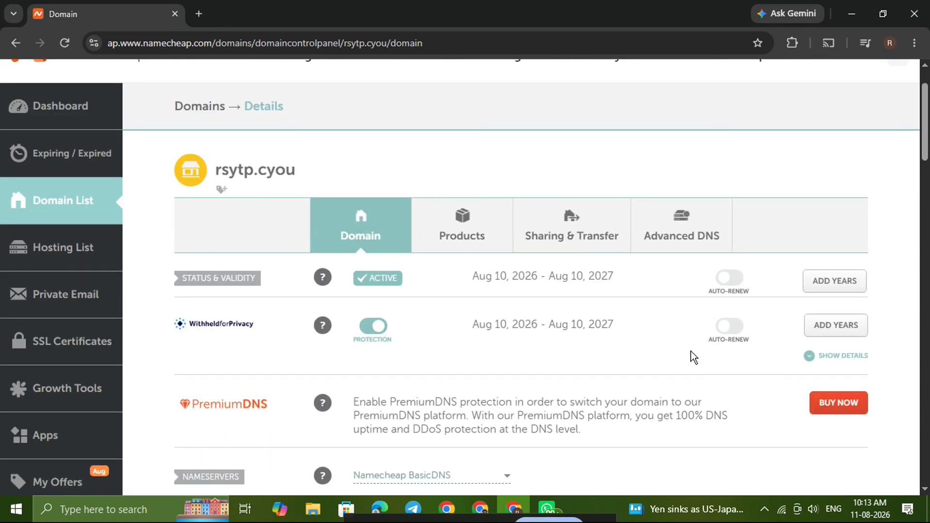
{"action": "scroll", "coordinate": [691, 351], "scroll_direction": "down", "scroll_amount": 2}
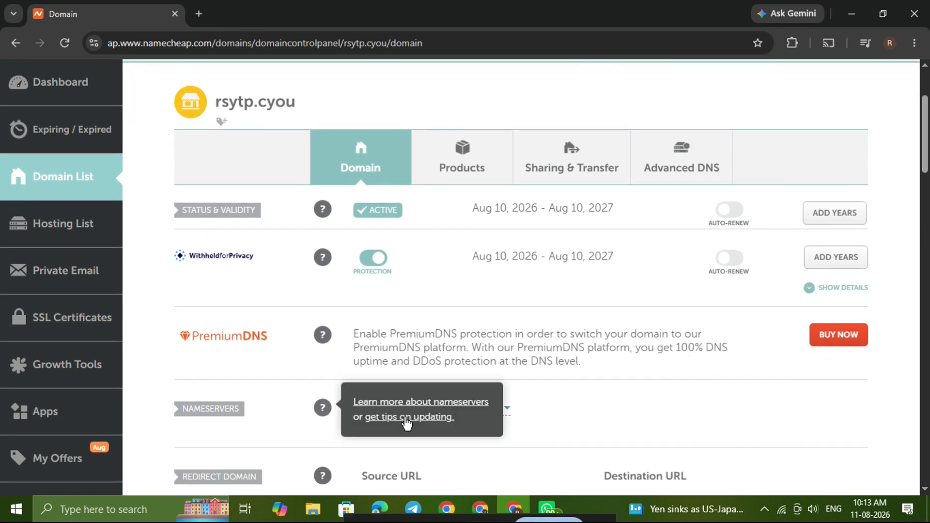
{"action": "scroll", "coordinate": [572, 407], "scroll_direction": "down", "scroll_amount": 2}
{"action": "left_click", "coordinate": [466, 343]}
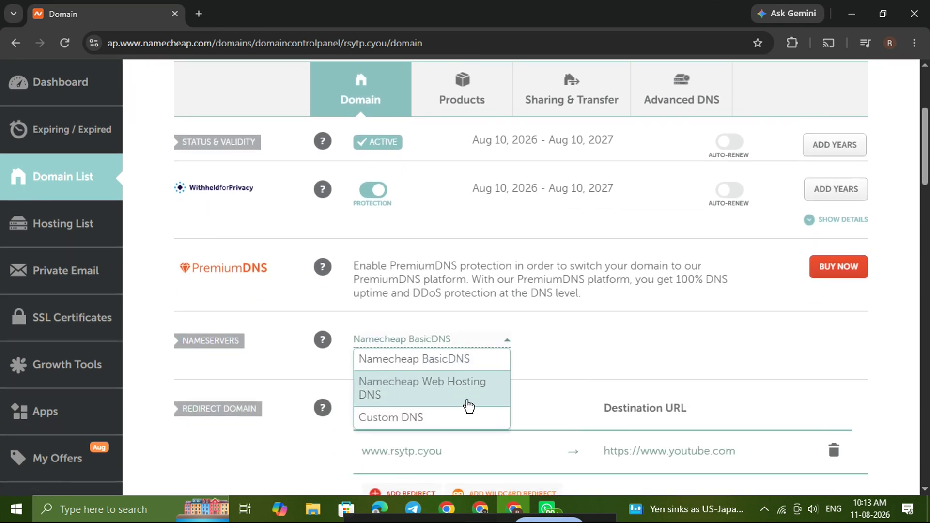
{"action": "left_click", "coordinate": [442, 359]}
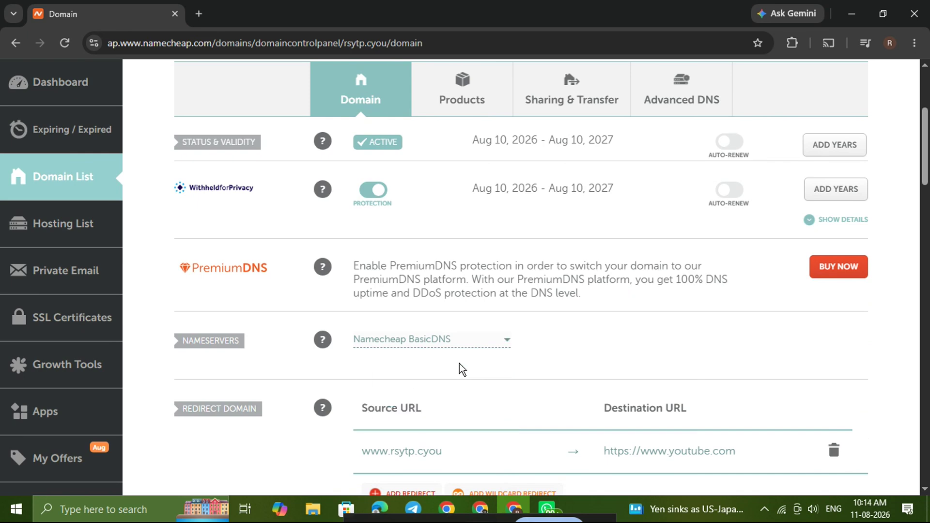
{"action": "scroll", "coordinate": [551, 351], "scroll_direction": "down", "scroll_amount": 1}
{"action": "scroll", "coordinate": [552, 350], "scroll_direction": "down", "scroll_amount": 1}
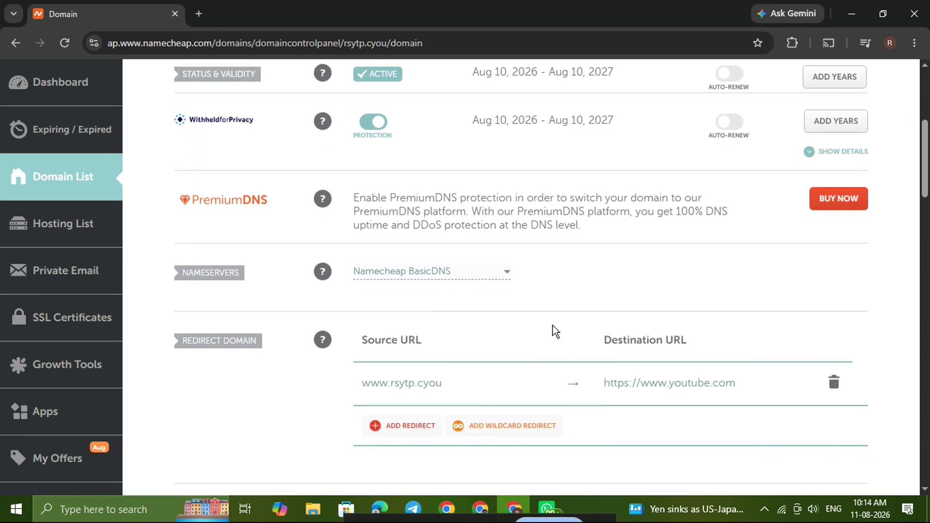
{"action": "left_click", "coordinate": [498, 283]}
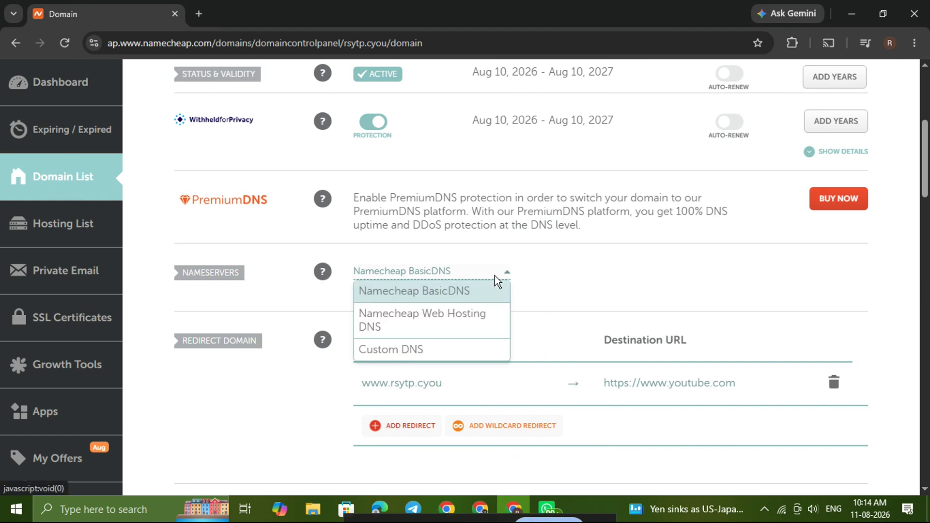
{"action": "left_click", "coordinate": [465, 292]}
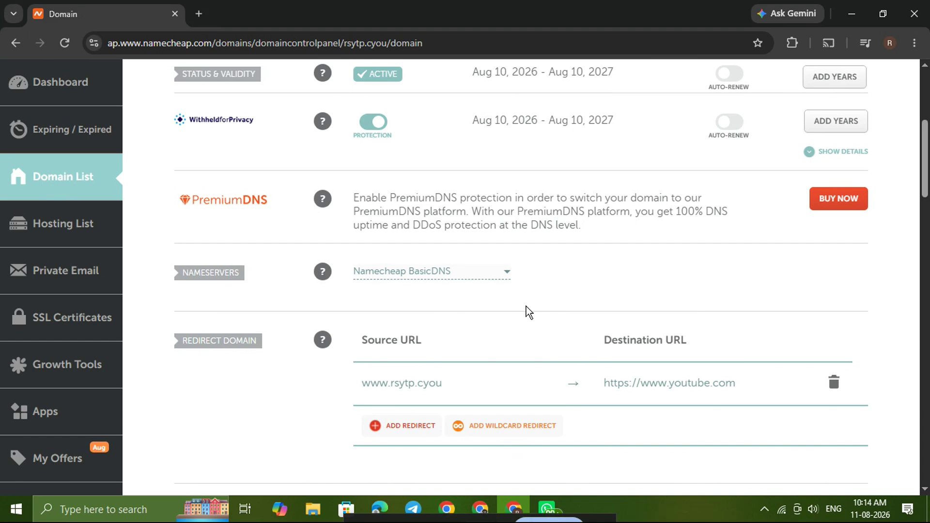
Open the domain's Advanced DNS settings and start a new host record of type A Record
{"action": "scroll", "coordinate": [526, 306], "scroll_direction": "up", "scroll_amount": 3}
{"action": "left_click", "coordinate": [691, 182]}
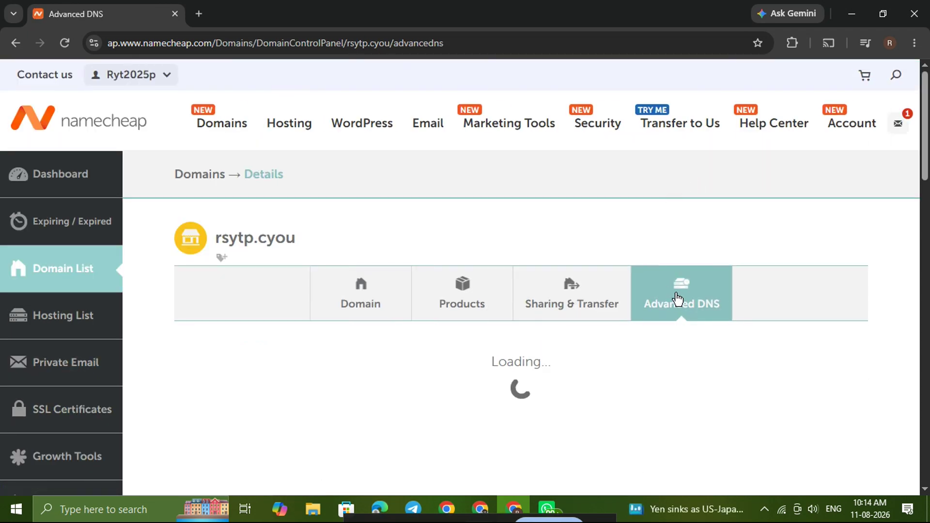
{"action": "scroll", "coordinate": [677, 299], "scroll_direction": "down", "scroll_amount": 2}
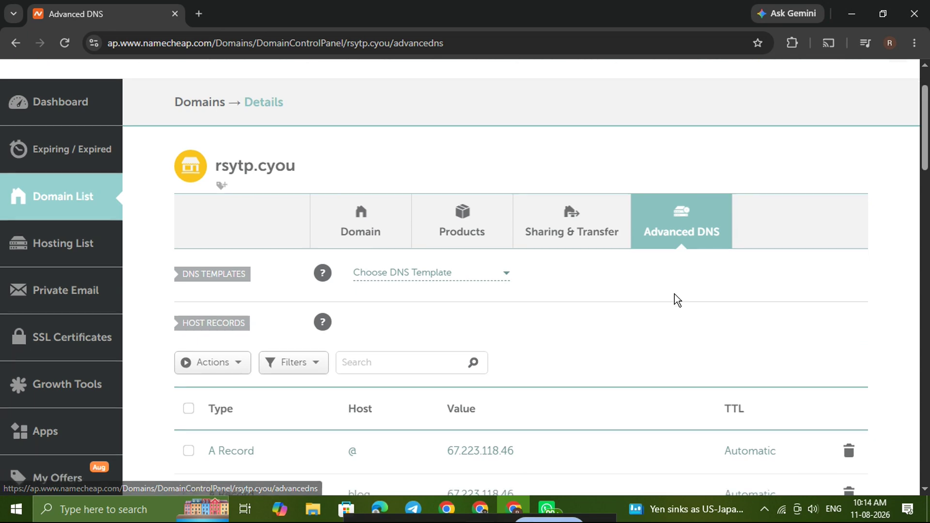
{"action": "scroll", "coordinate": [675, 295], "scroll_direction": "down", "scroll_amount": 1}
{"action": "scroll", "coordinate": [612, 271], "scroll_direction": "down", "scroll_amount": 4}
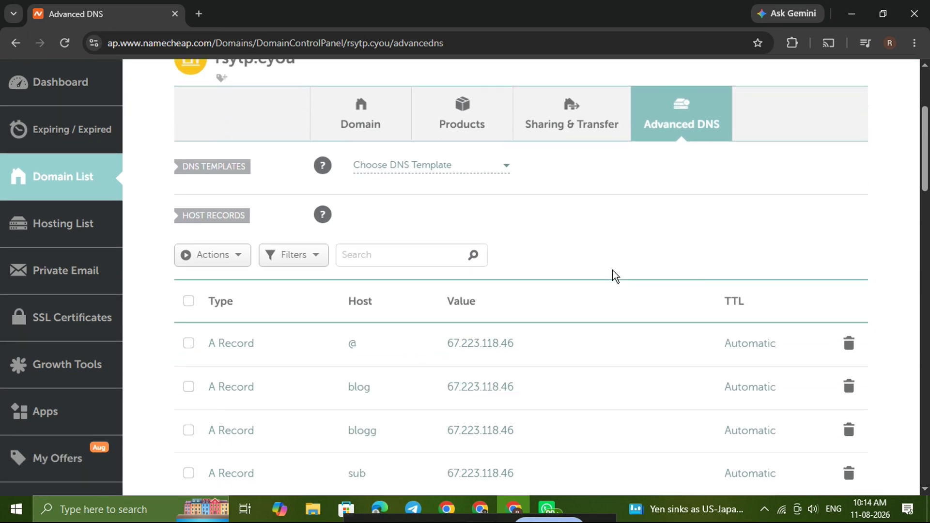
{"action": "left_click", "coordinate": [277, 311]}
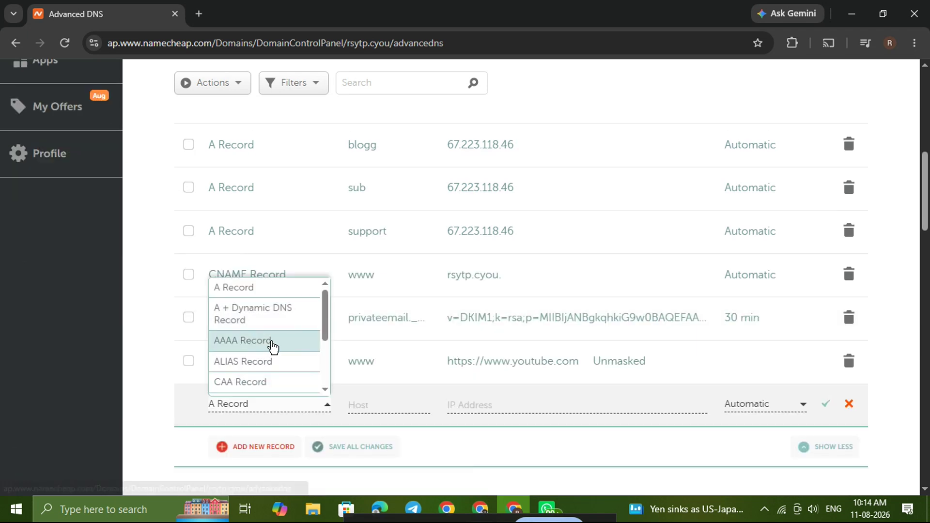
{"action": "left_click", "coordinate": [289, 295]}
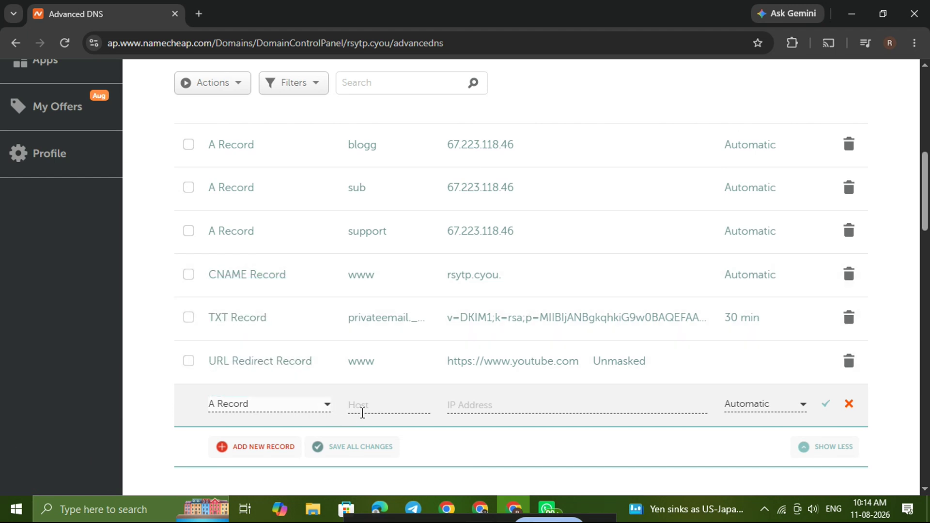
{"action": "left_click", "coordinate": [321, 404]}
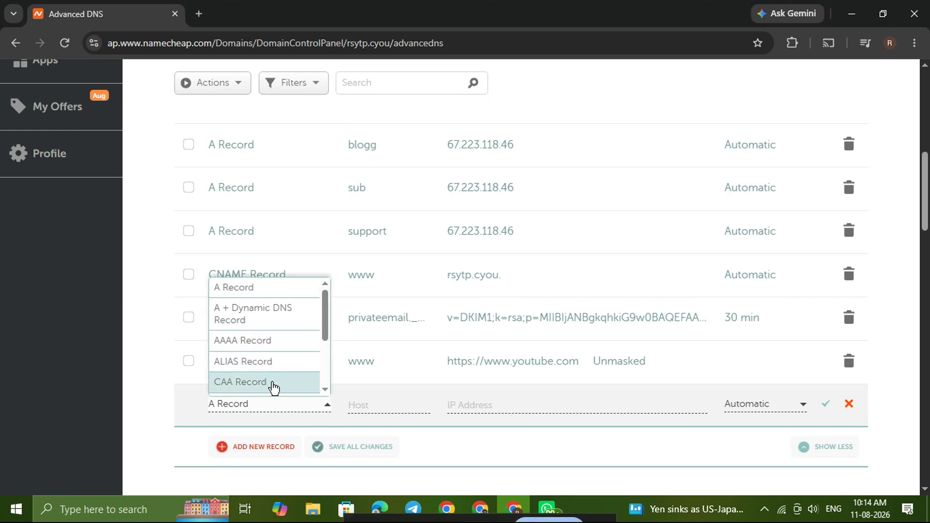
{"action": "scroll", "coordinate": [275, 358], "scroll_direction": "down", "scroll_amount": 2}
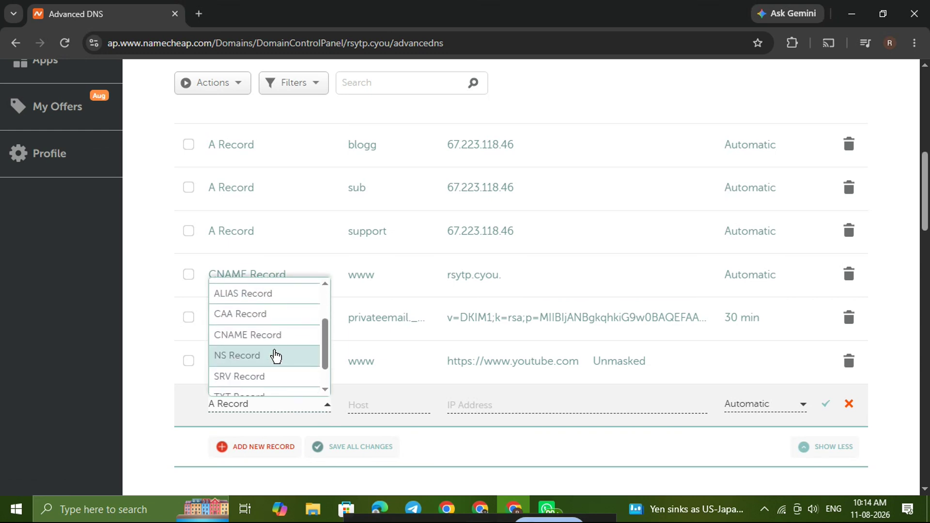
{"action": "scroll", "coordinate": [274, 358], "scroll_direction": "down", "scroll_amount": 1}
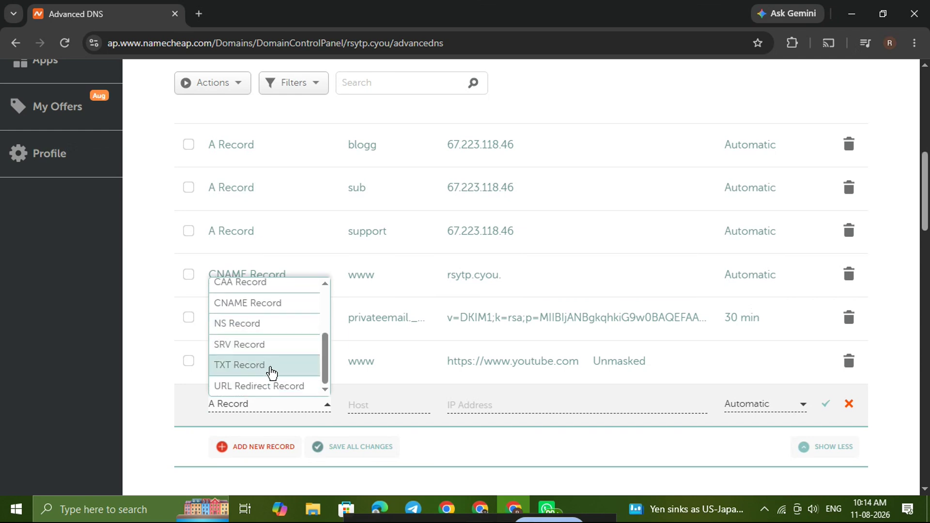
{"action": "scroll", "coordinate": [275, 313], "scroll_direction": "up", "scroll_amount": 3}
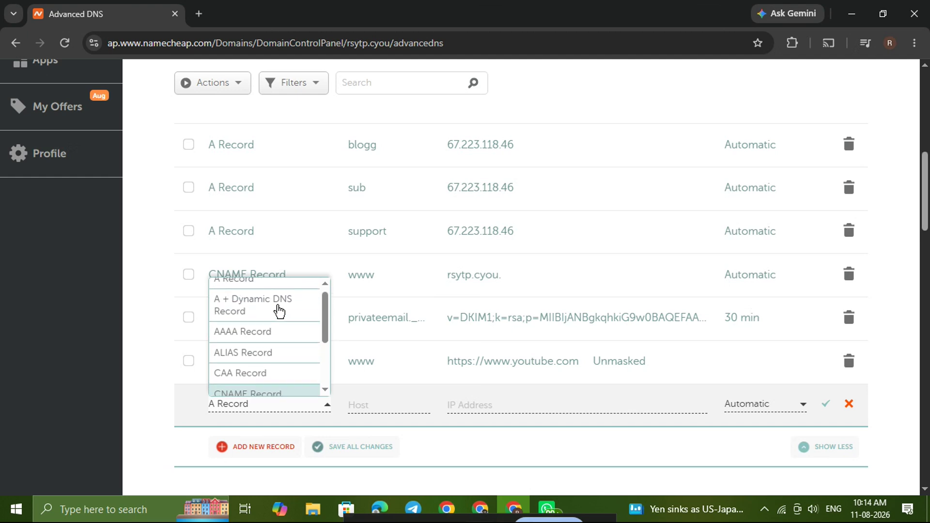
{"action": "left_click", "coordinate": [382, 408]}
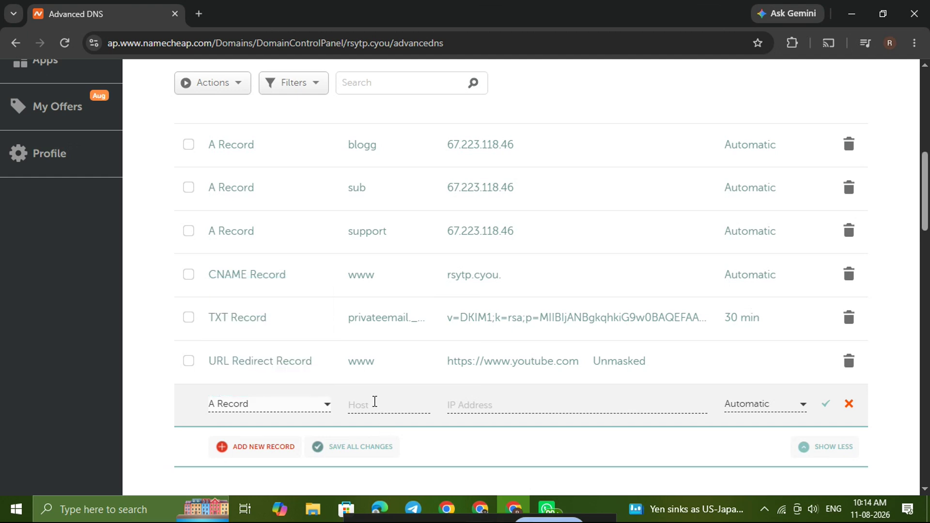
Give the new A Record the IP address 67.223.118.46 and the host vv, and save it
{"action": "left_click", "coordinate": [375, 402]}
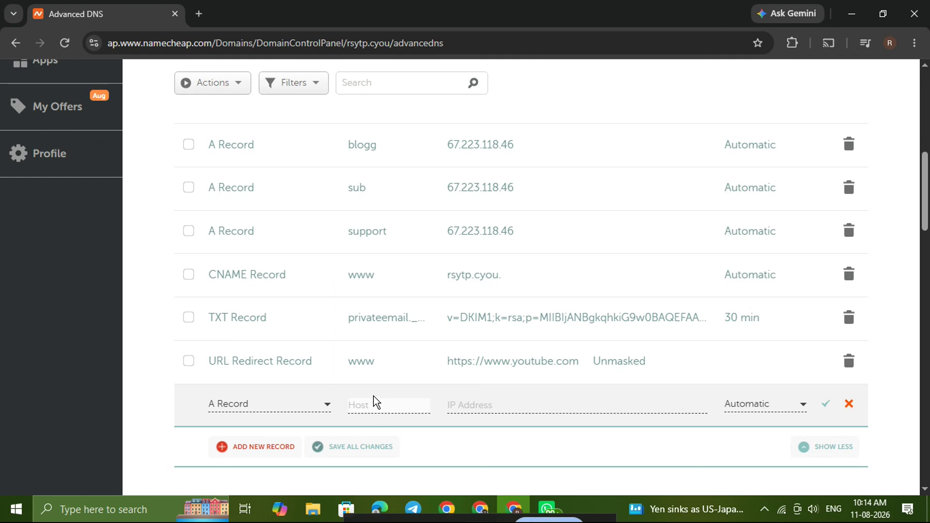
{"action": "left_click", "coordinate": [506, 404]}
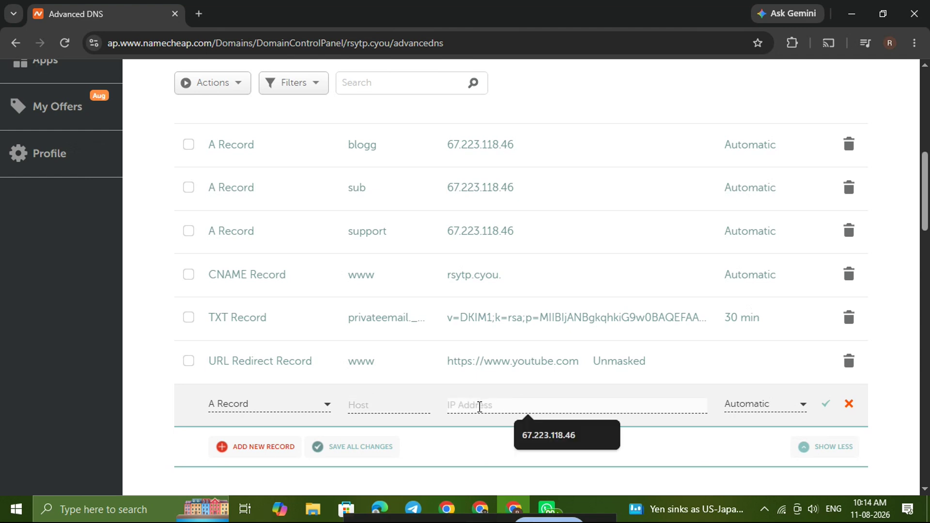
{"action": "left_click", "coordinate": [533, 436]}
{"action": "left_click", "coordinate": [391, 406]}
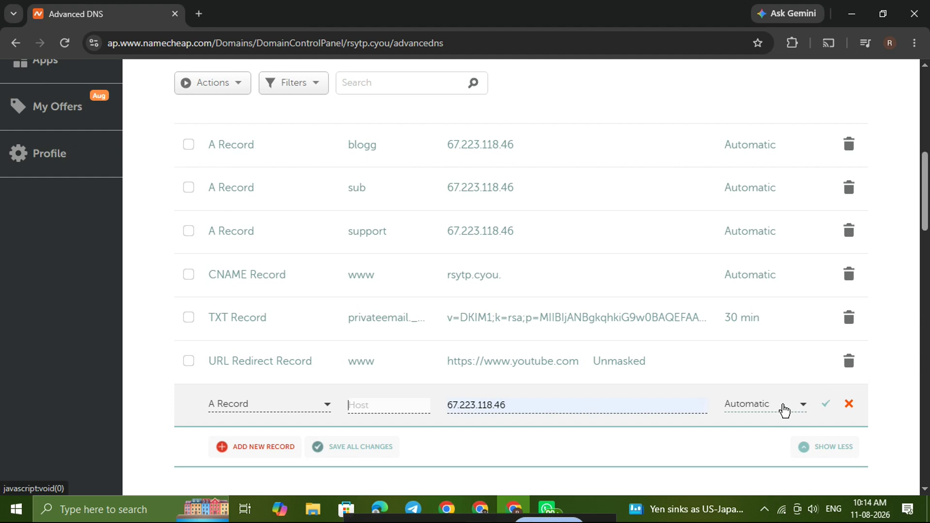
{"action": "type", "text": "vv"}
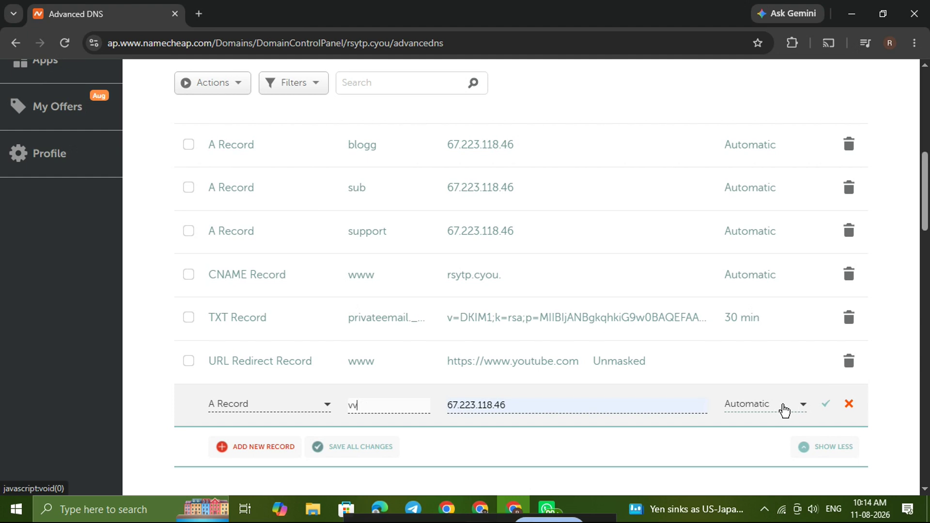
{"action": "left_click", "coordinate": [826, 407]}
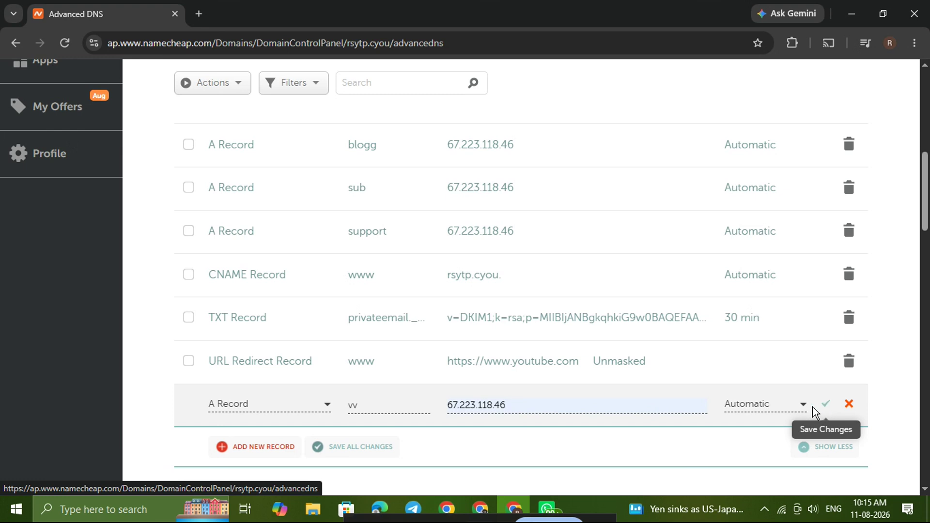
{"action": "scroll", "coordinate": [735, 408], "scroll_direction": "up", "scroll_amount": 3}
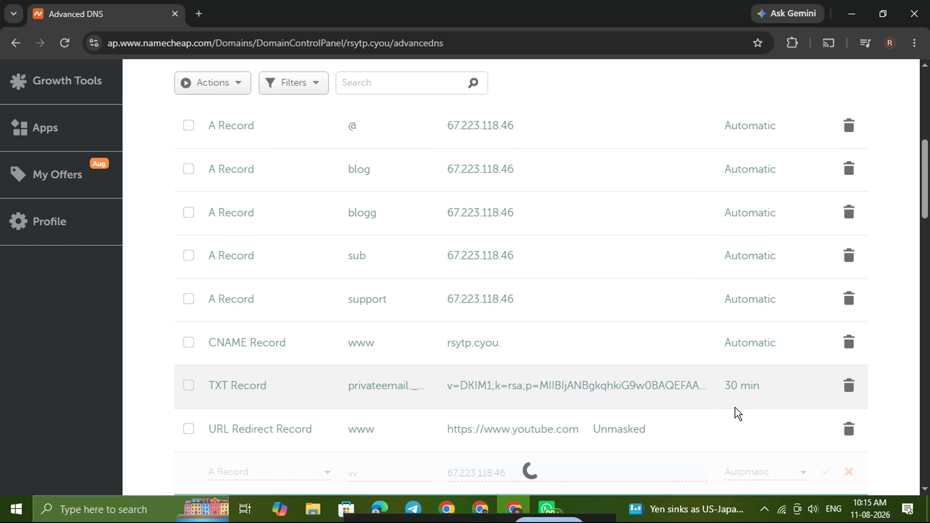
{"action": "scroll", "coordinate": [734, 408], "scroll_direction": "down", "scroll_amount": 2}
{"action": "scroll", "coordinate": [735, 408], "scroll_direction": "down", "scroll_amount": 1}
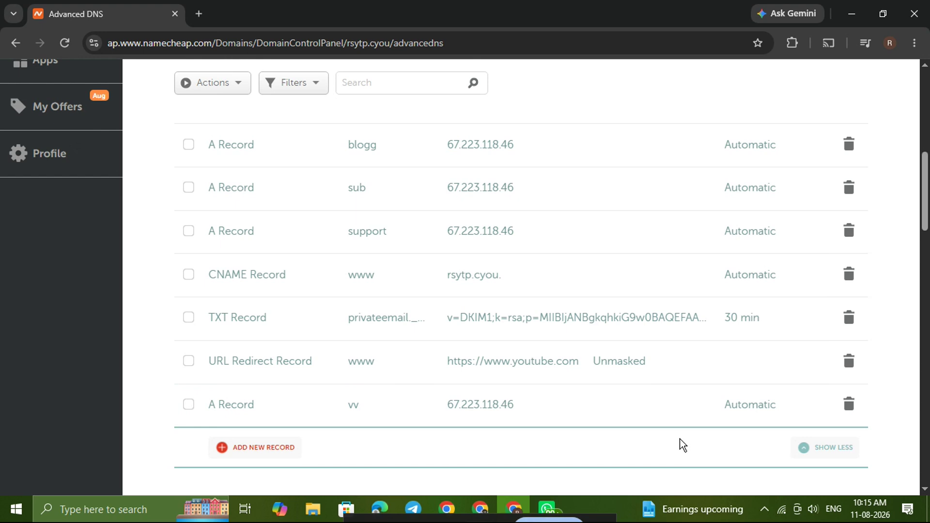
Set the domain's mail settings to Custom MX
{"action": "scroll", "coordinate": [680, 441], "scroll_direction": "down", "scroll_amount": 5}
{"action": "left_click", "coordinate": [395, 307]}
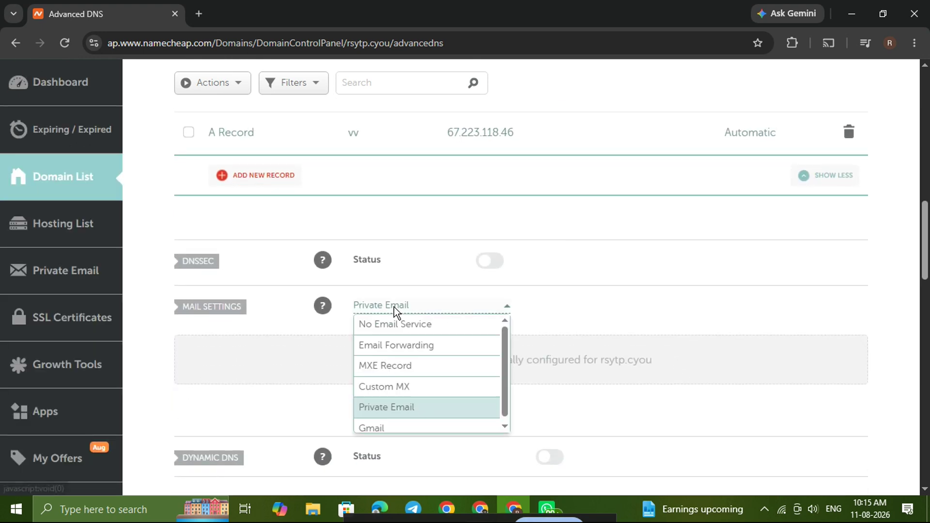
{"action": "left_click", "coordinate": [420, 392]}
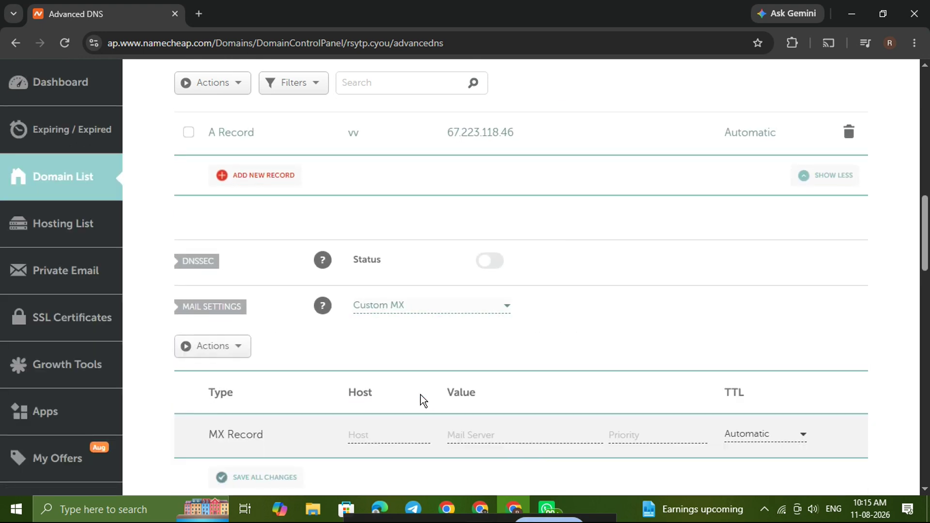
Enter vv as the host of the MX record in the mail settings
{"action": "scroll", "coordinate": [451, 385], "scroll_direction": "down", "scroll_amount": 1}
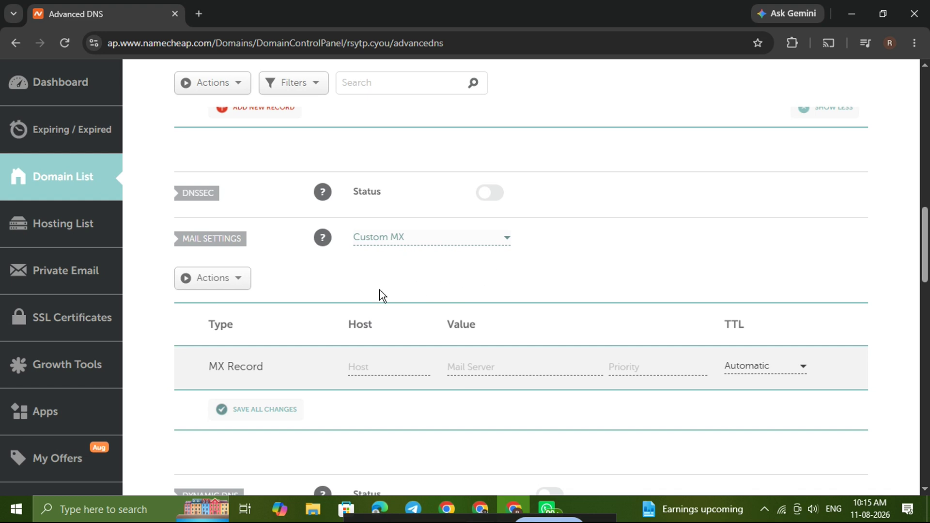
{"action": "scroll", "coordinate": [390, 280], "scroll_direction": "down", "scroll_amount": 1}
{"action": "left_click", "coordinate": [368, 322]}
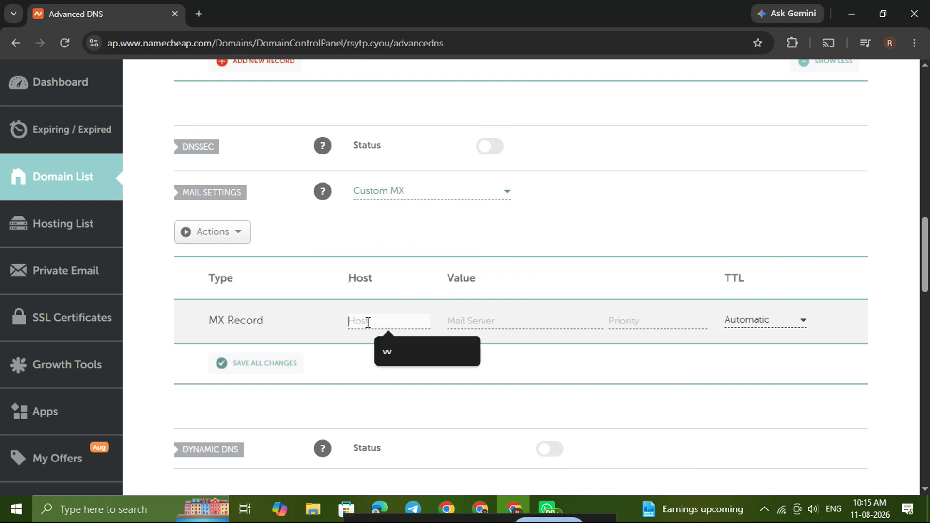
{"action": "left_click", "coordinate": [500, 321]}
{"action": "left_click", "coordinate": [669, 315]}
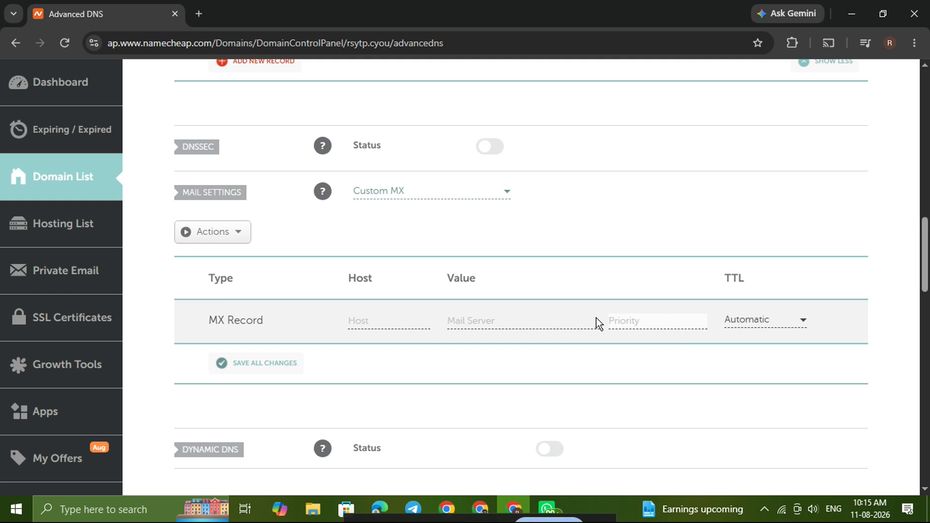
{"action": "left_click", "coordinate": [394, 319]}
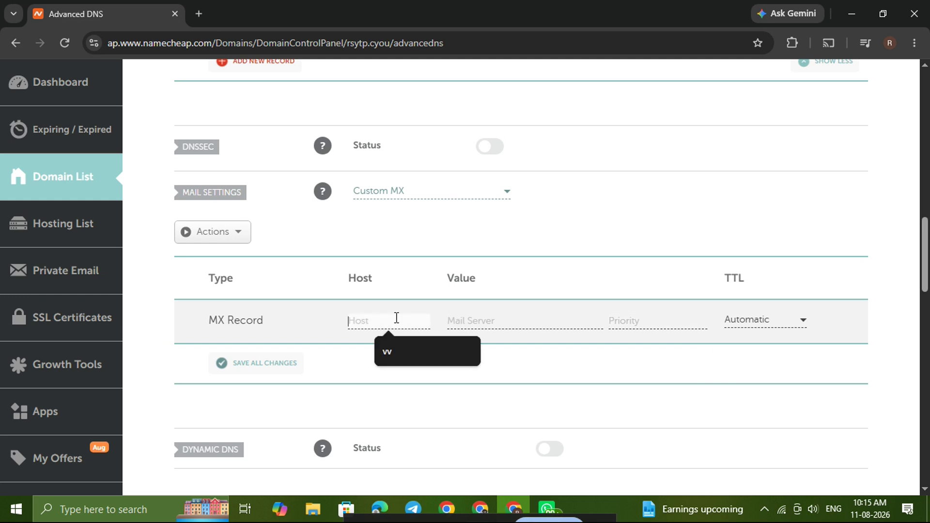
{"action": "left_click", "coordinate": [397, 351]}
{"action": "left_click", "coordinate": [543, 324]}
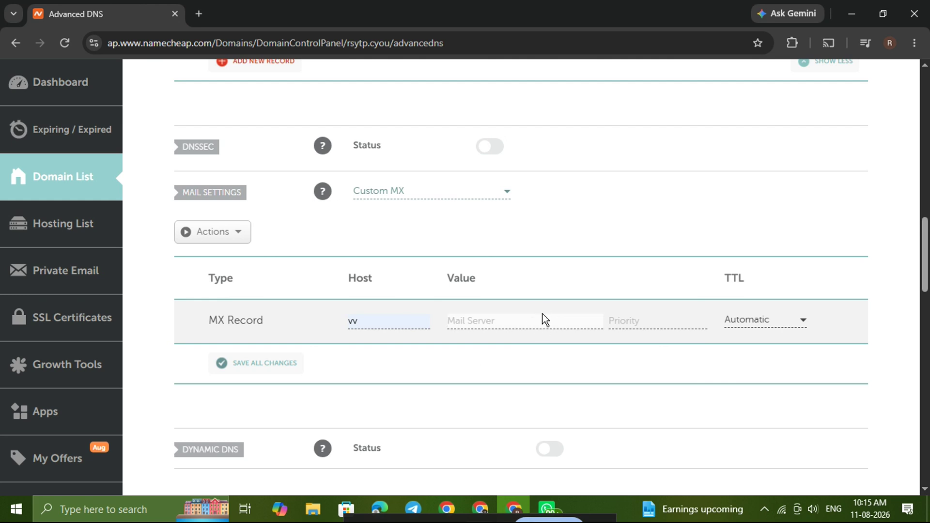
{"action": "left_click", "coordinate": [650, 321]}
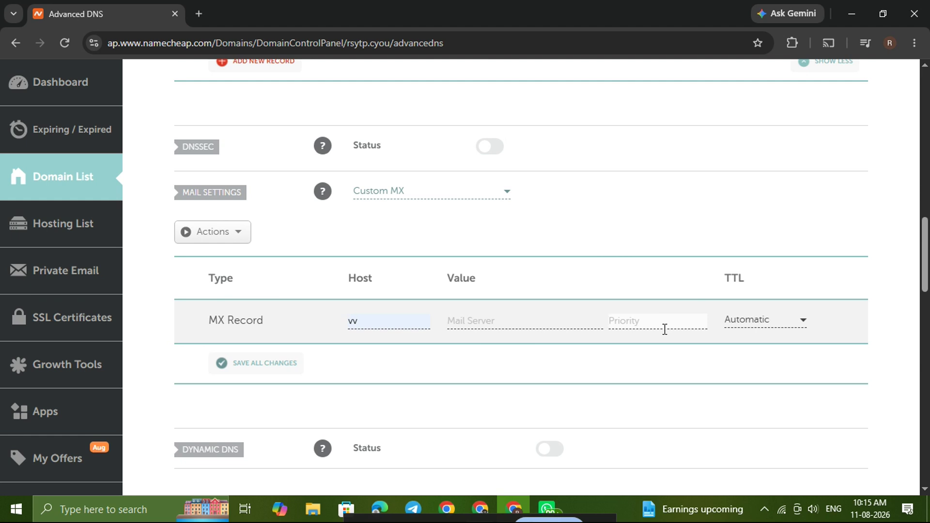
{"action": "left_click", "coordinate": [755, 325]}
{"action": "left_click", "coordinate": [756, 325]}
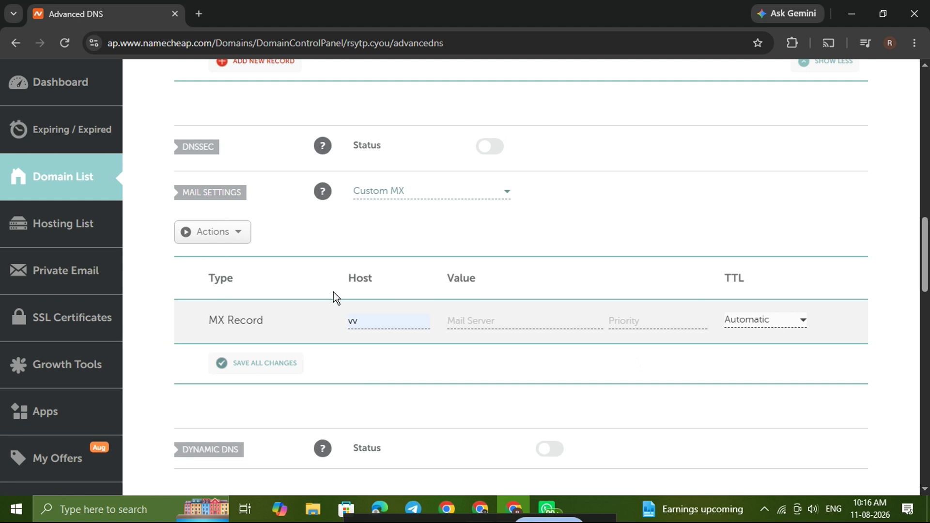
Search Google for dnslookup in a new browser tab and open GoDaddy's Whois Lookup page from the results
{"action": "left_click", "coordinate": [203, 16]}
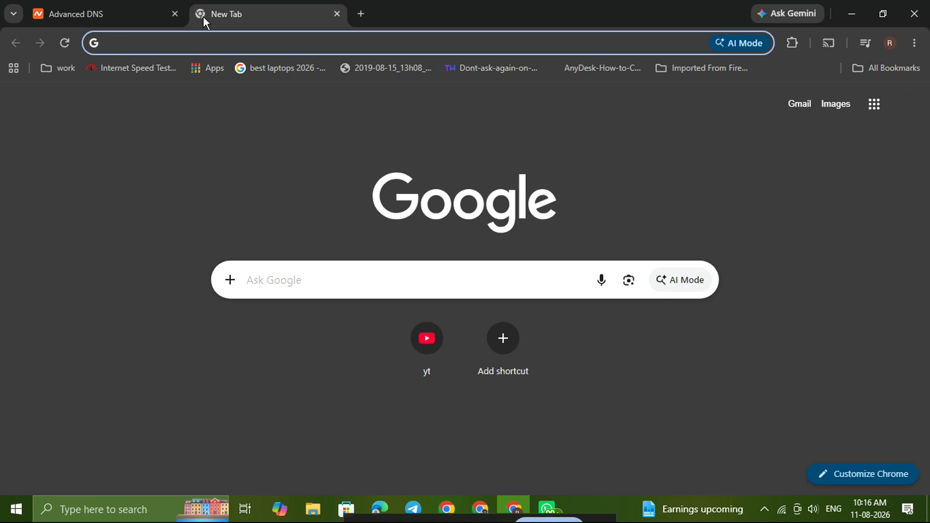
{"action": "type", "text": "dnslo"}
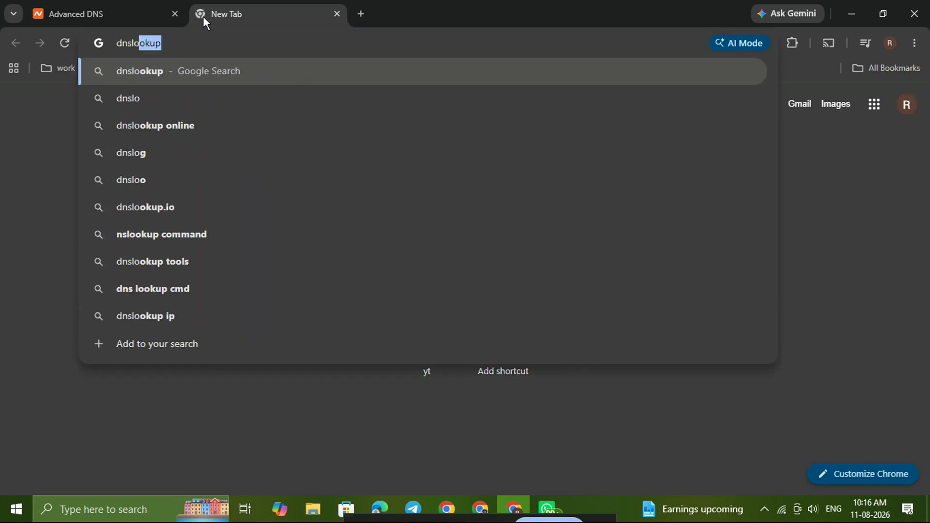
{"action": "left_click", "coordinate": [193, 73]}
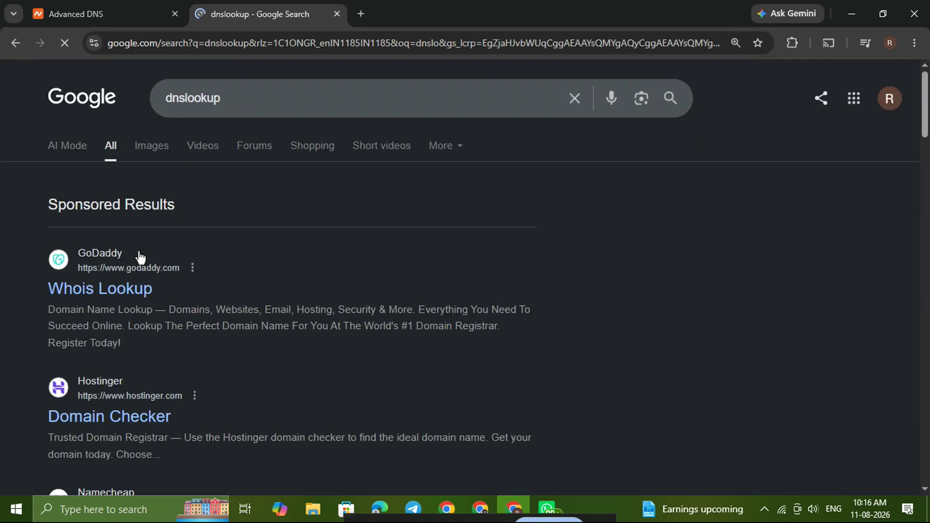
{"action": "left_click", "coordinate": [126, 289]}
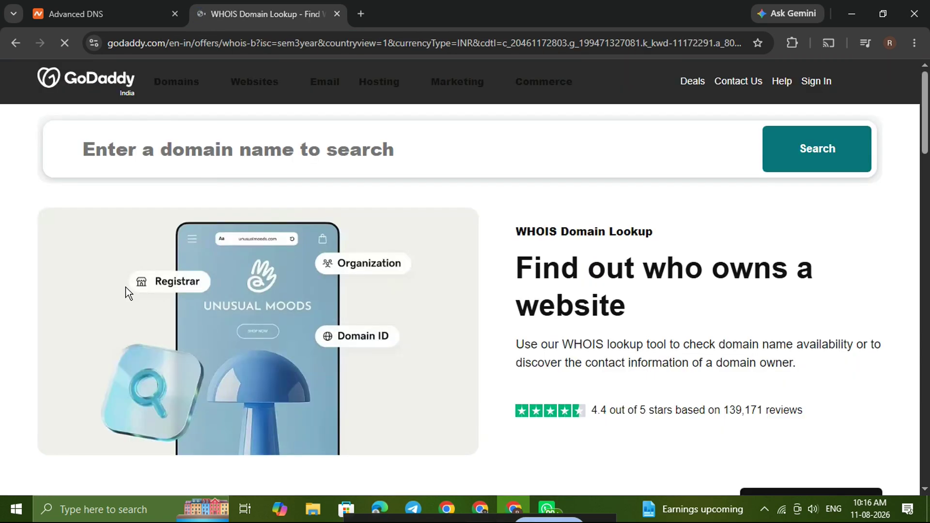
{"action": "left_click", "coordinate": [501, 167]}
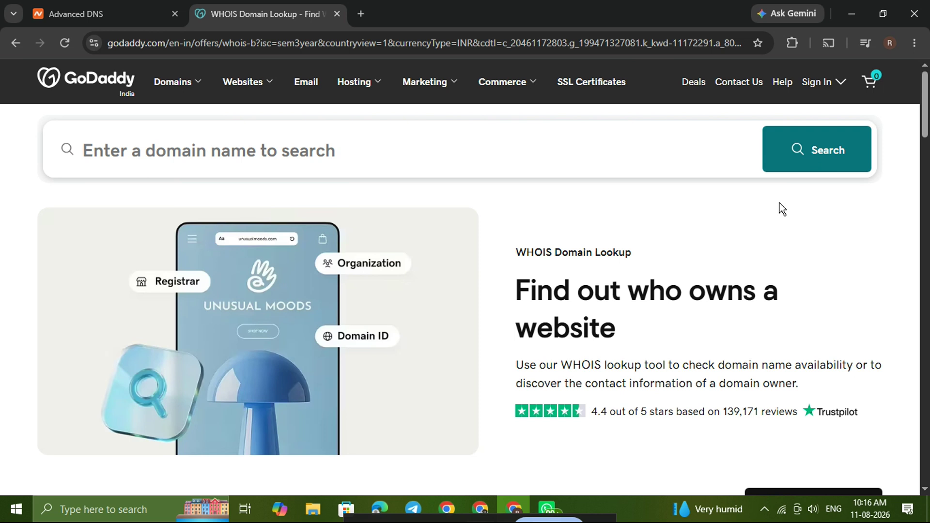
{"action": "scroll", "coordinate": [780, 203], "scroll_direction": "down", "scroll_amount": 1}
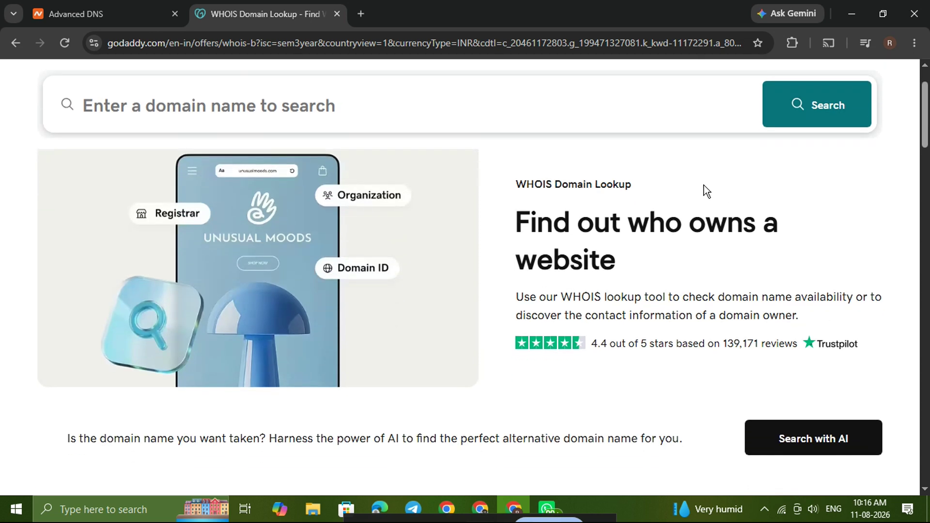